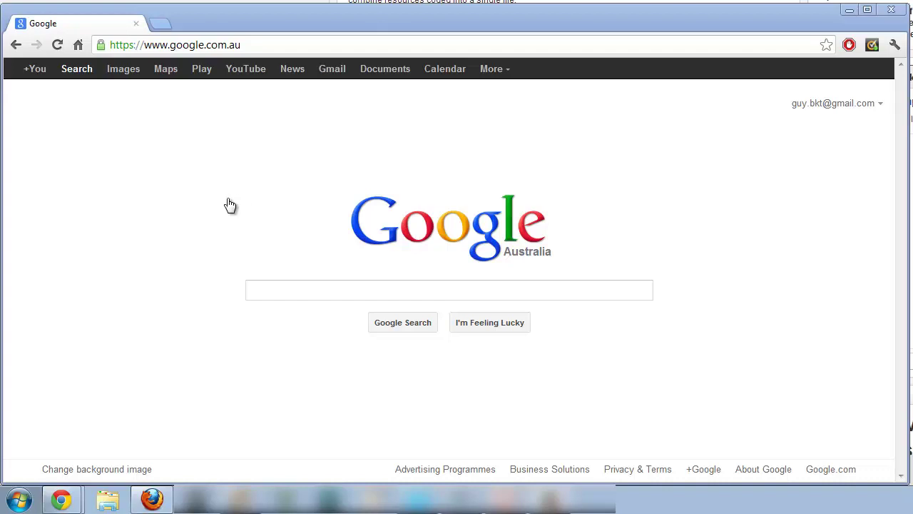
Go to mikescomputertips.com and search the site for 'psr'
left_click(247, 48)
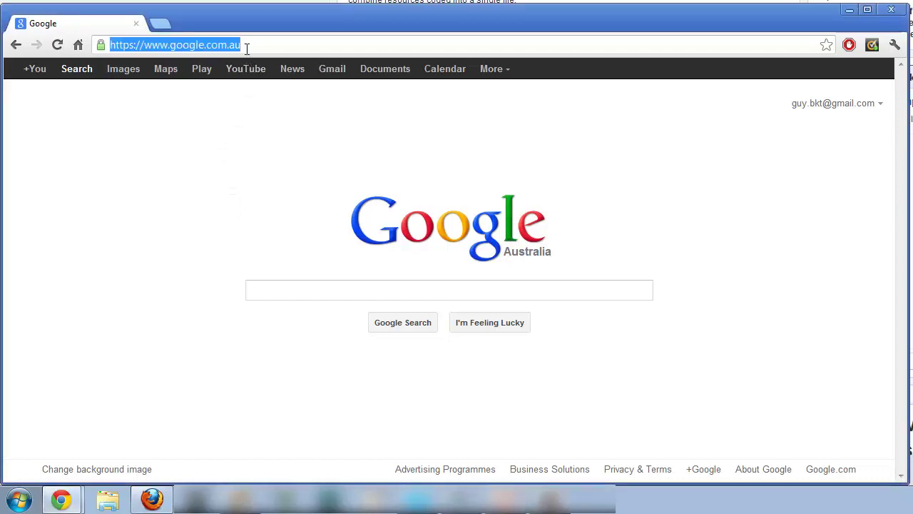
type("mikesc")
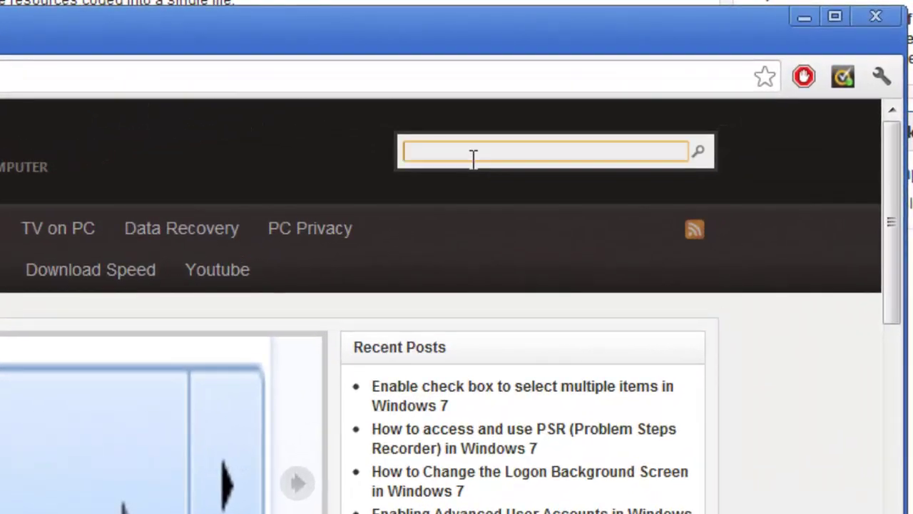
type("psr")
key("Return")
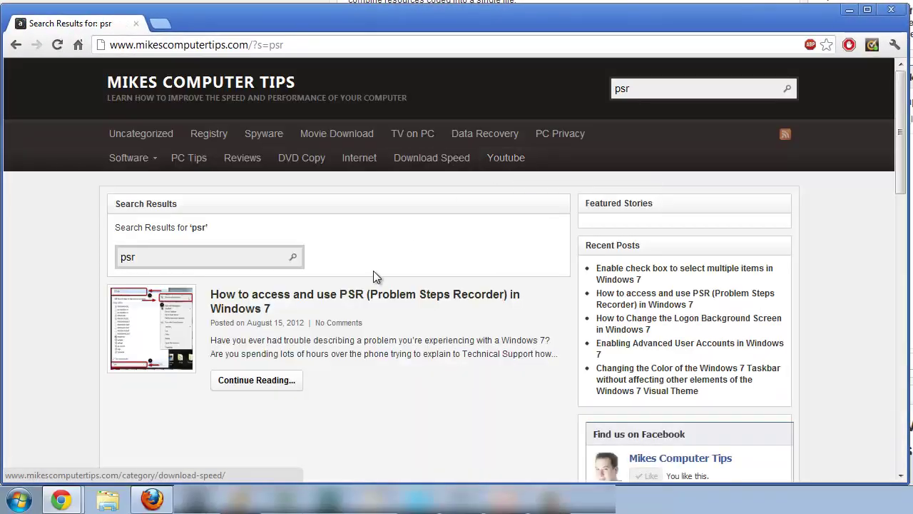
Open the post on accessing and using PSR and scroll through the tutorial
left_click(248, 314)
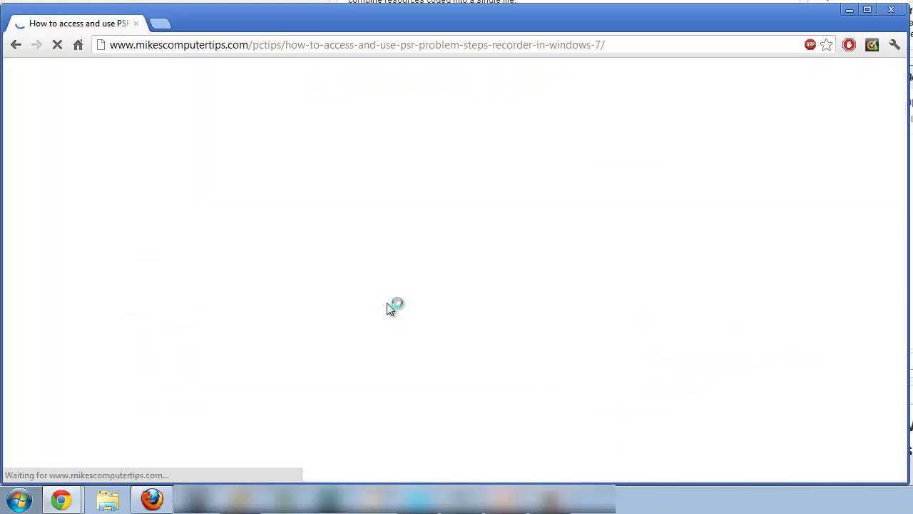
scroll(396, 305, "down", 3)
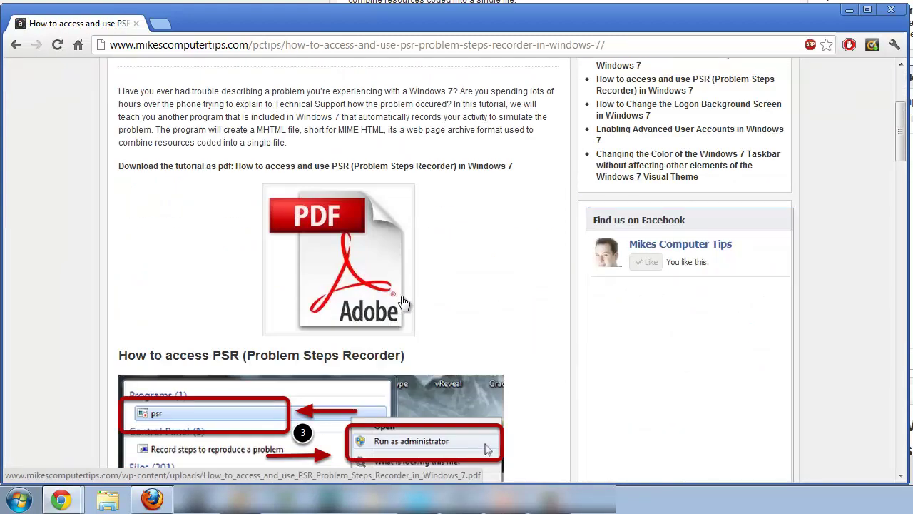
scroll(497, 301, "up", 1)
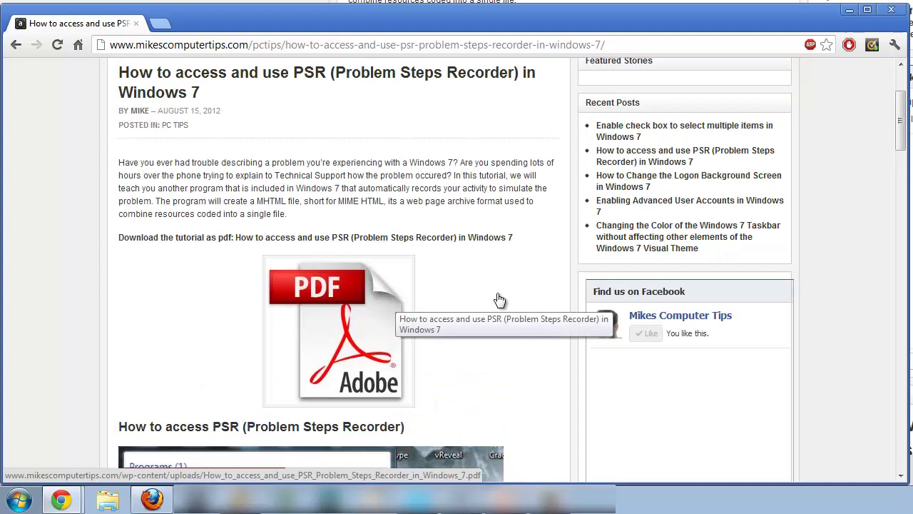
scroll(485, 300, "down", 1)
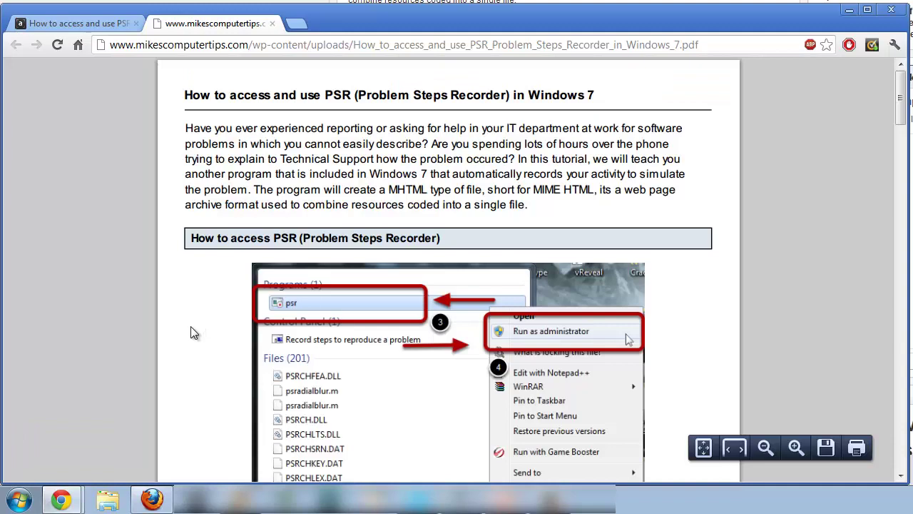
scroll(191, 329, "down", 5)
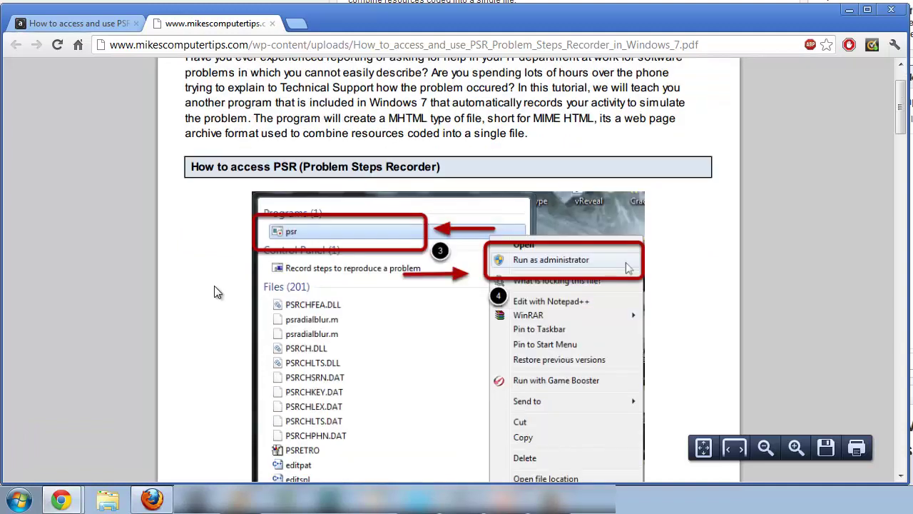
scroll(214, 271, "down", 3)
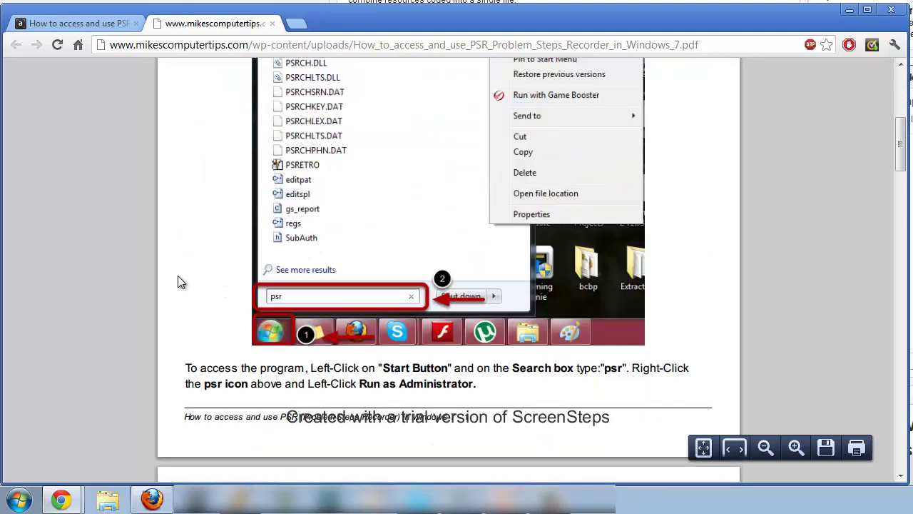
left_click(20, 503)
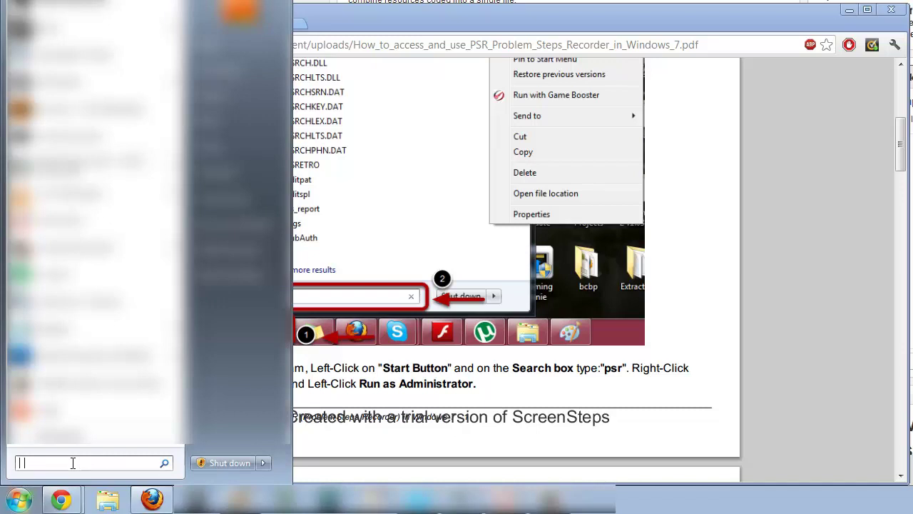
type("psr")
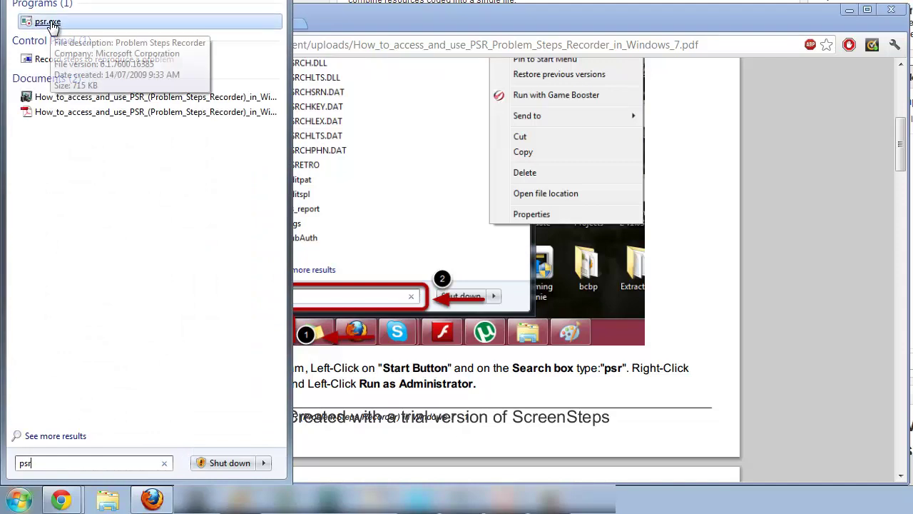
left_click(303, 156)
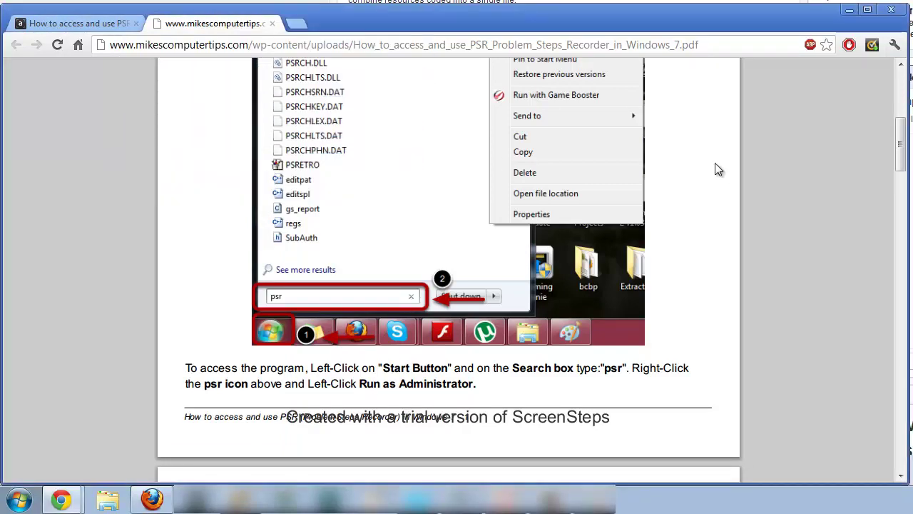
scroll(655, 280, "down", 2)
scroll(675, 278, "down", 1)
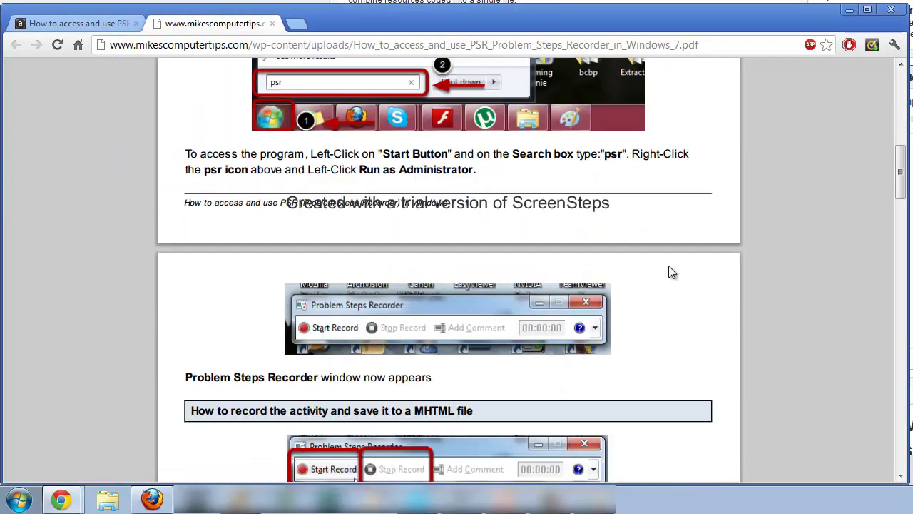
scroll(671, 272, "down", 1)
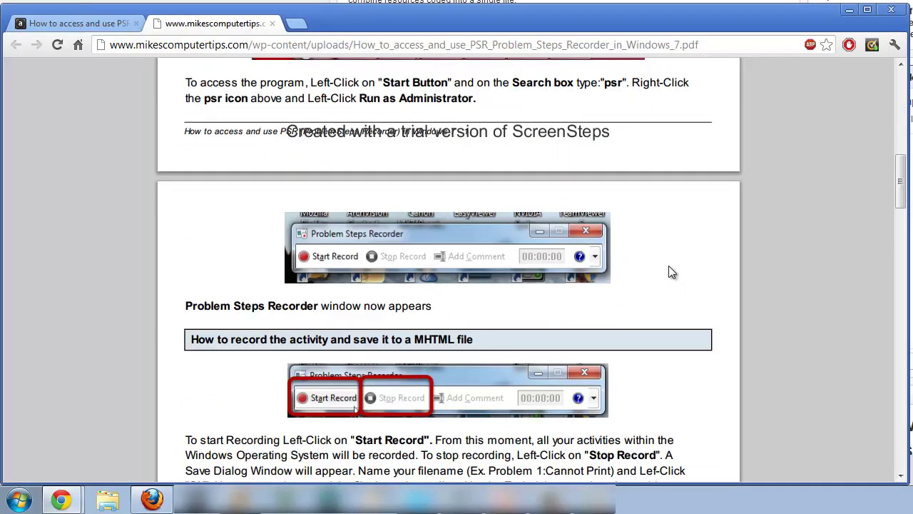
scroll(672, 272, "up", 2)
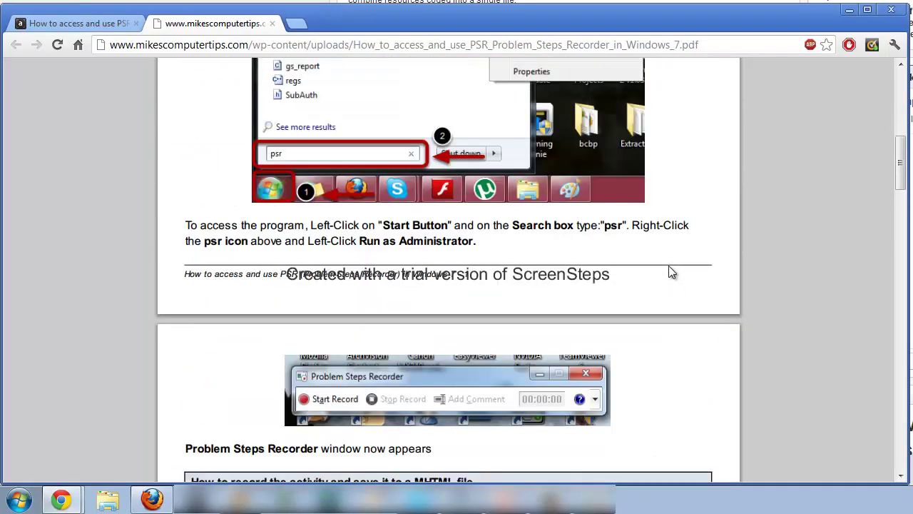
scroll(668, 271, "down", 1)
scroll(665, 271, "down", 1)
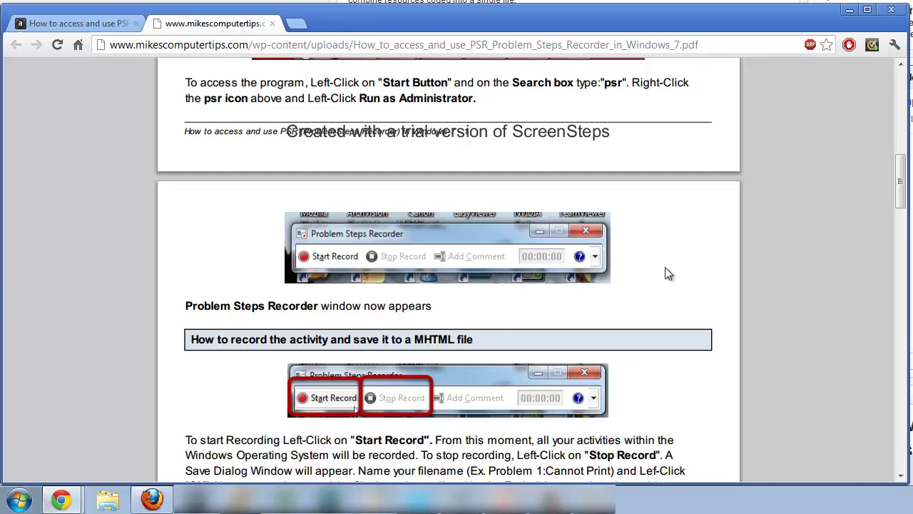
scroll(664, 271, "down", 1)
scroll(665, 271, "down", 1)
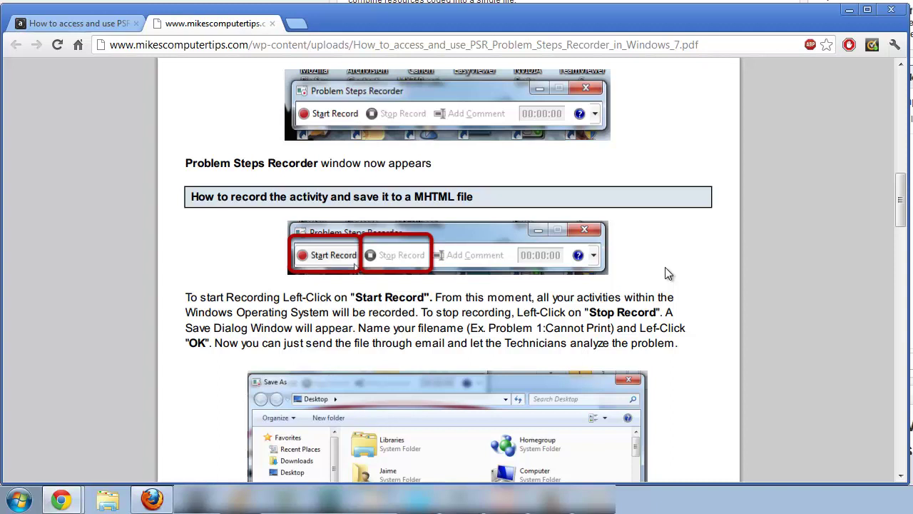
Launch Problem Steps Recorder and start a new recording
left_click(617, 510)
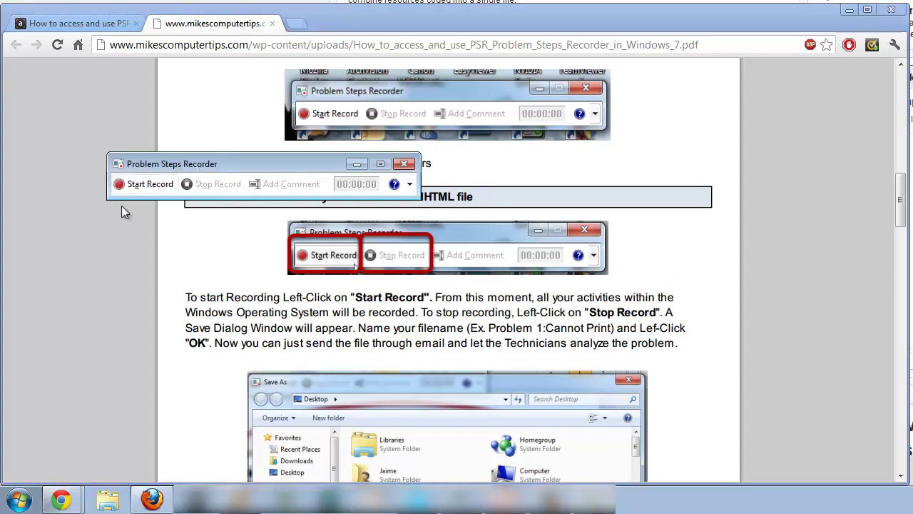
left_click(143, 184)
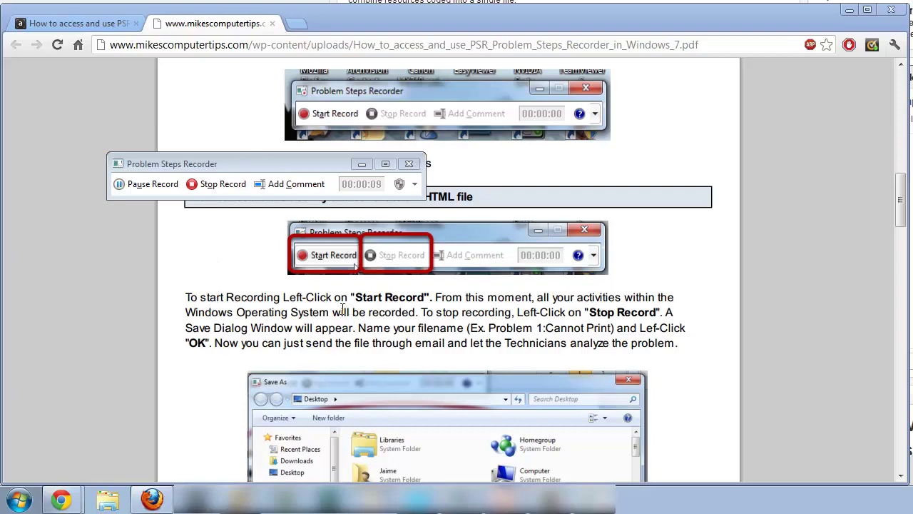
scroll(418, 308, "down", 5)
Make sample recorded clicks on the tutorial PDF page and its browser tab
left_click(194, 303)
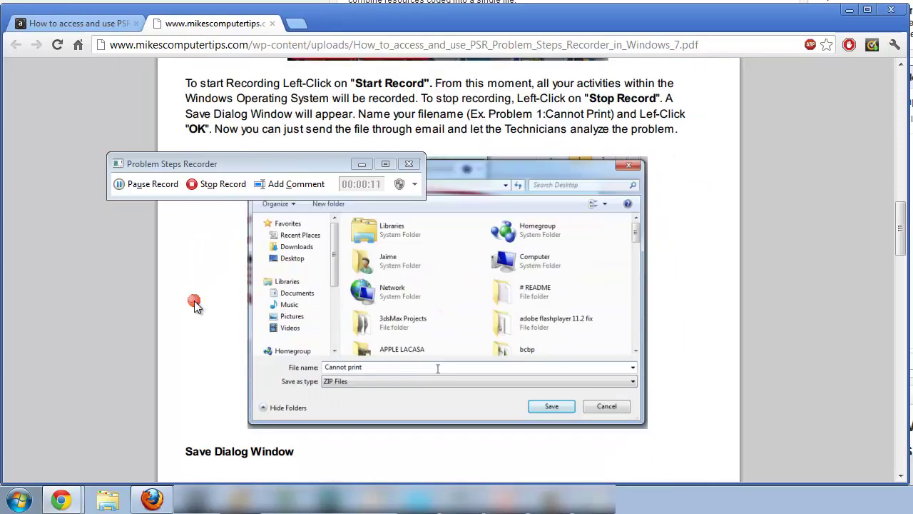
left_click(193, 244)
left_click(187, 25)
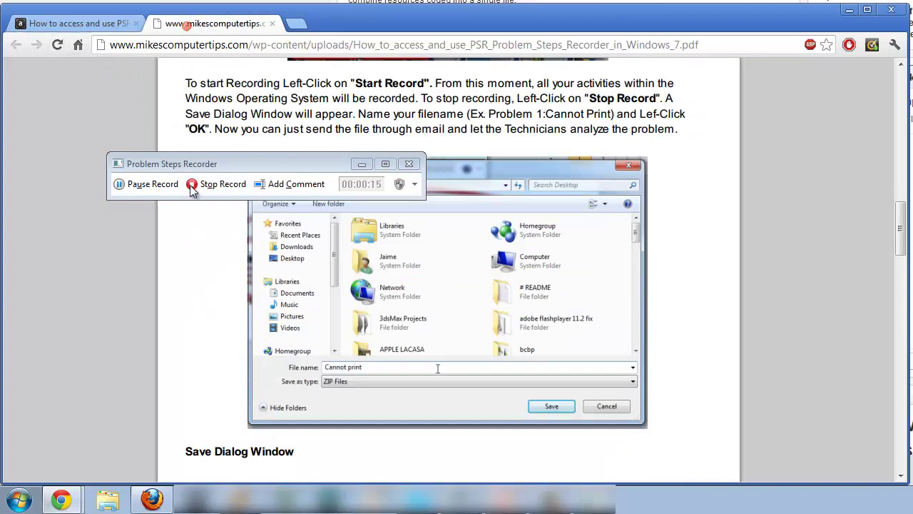
left_click(199, 246)
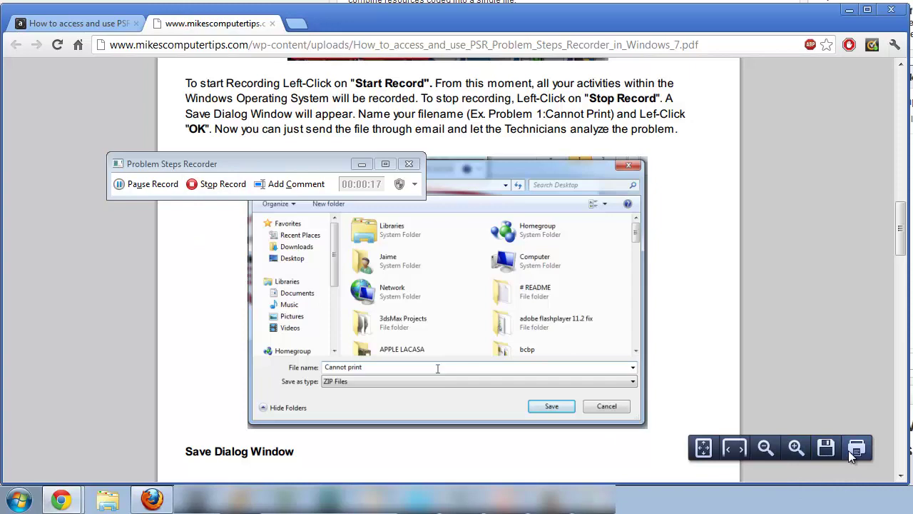
left_click(832, 449)
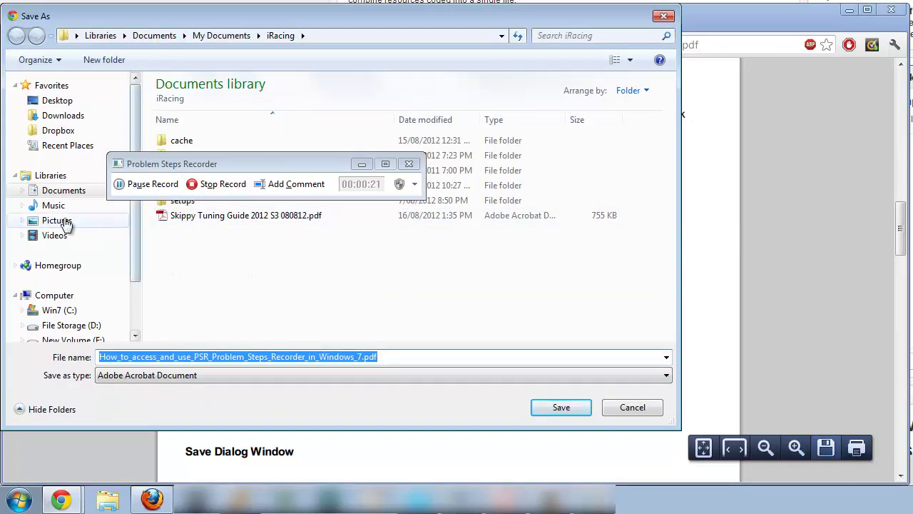
Save the tutorial PDF into the Documents library
left_click(59, 191)
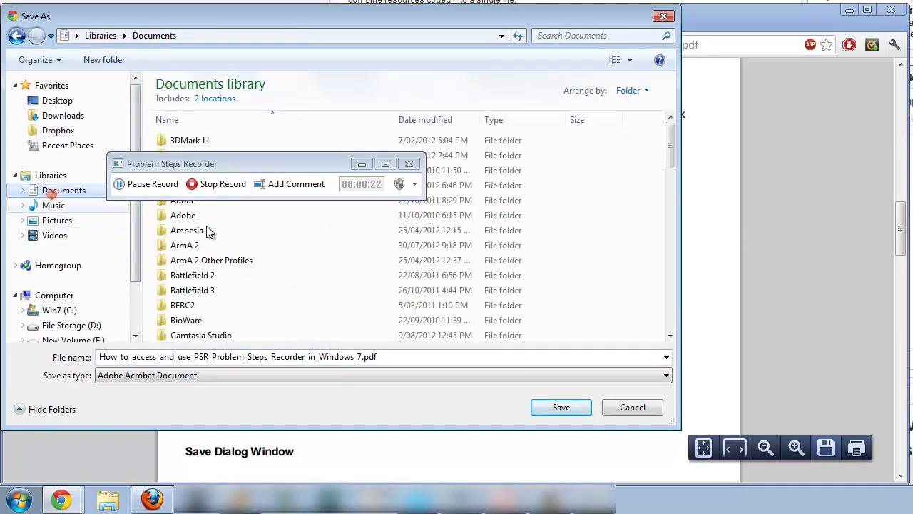
left_click(551, 406)
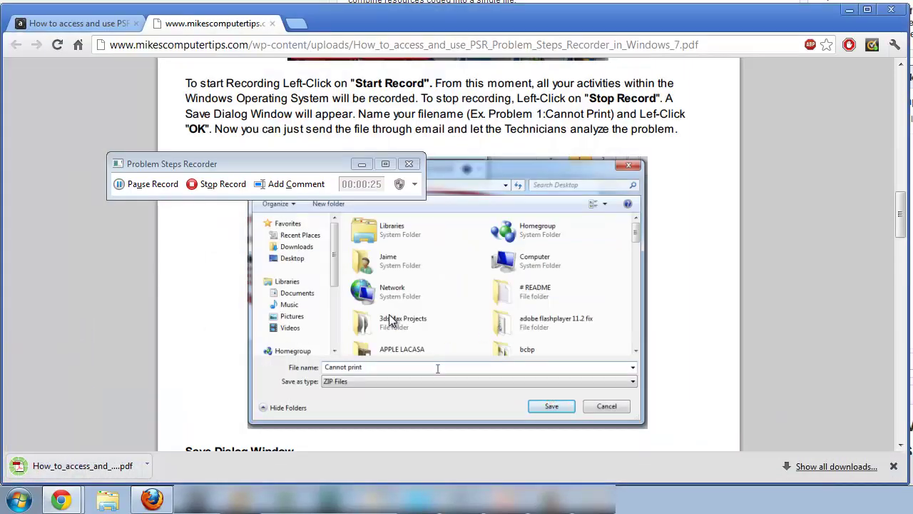
Stop recording and save the capture as the ZIP 'download_pdf' in Documents
left_click(209, 187)
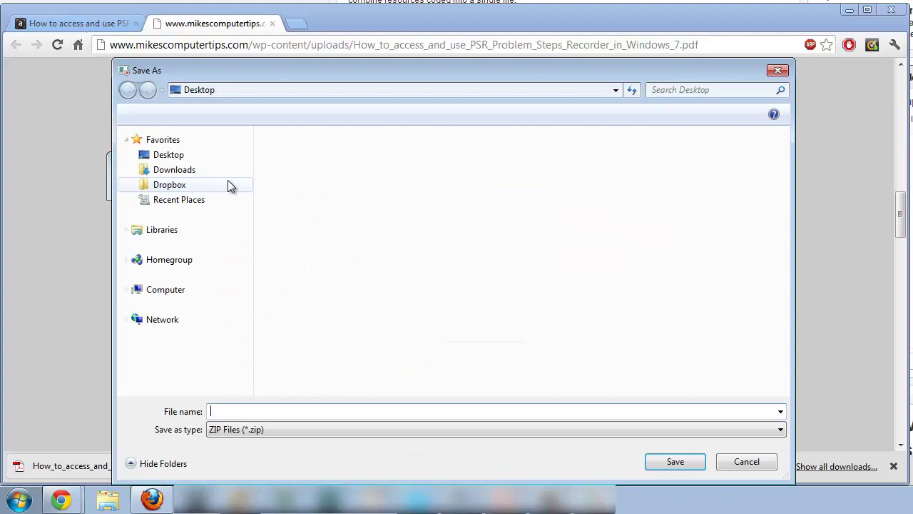
mouse_move(184, 257)
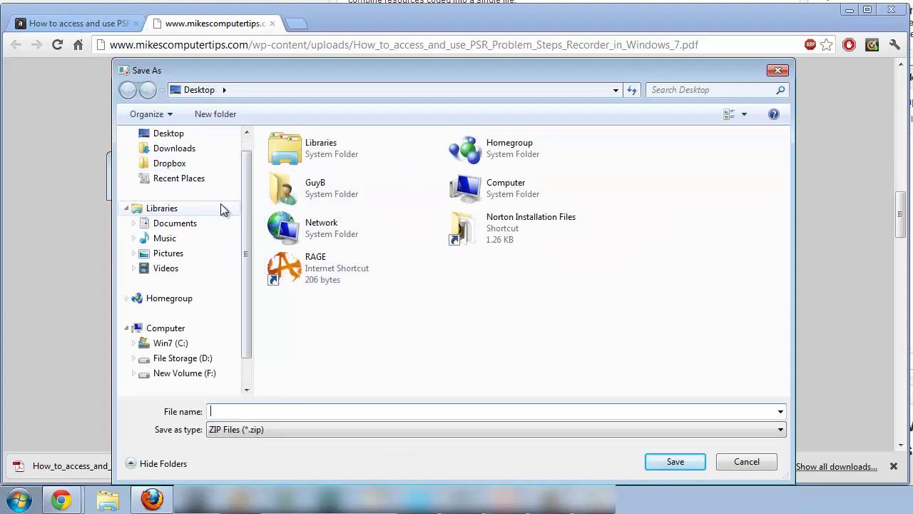
scroll(244, 221, "down", 1)
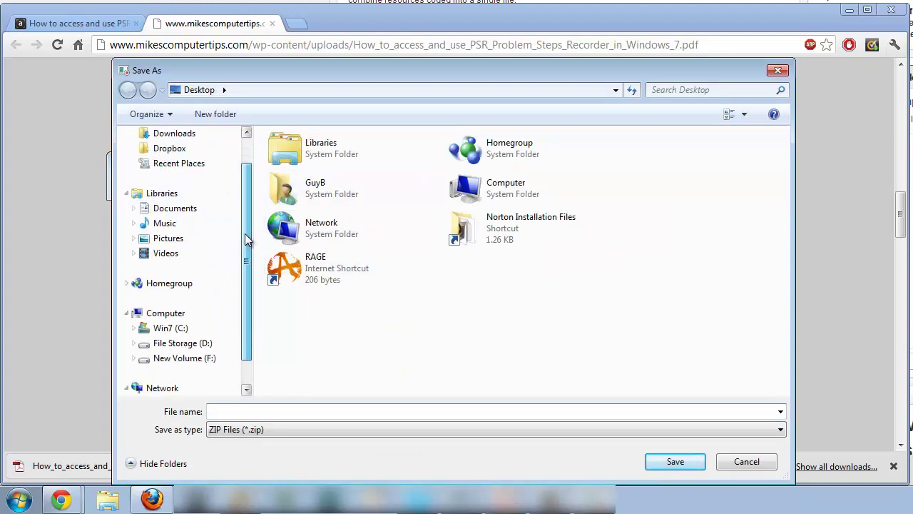
left_click(208, 214)
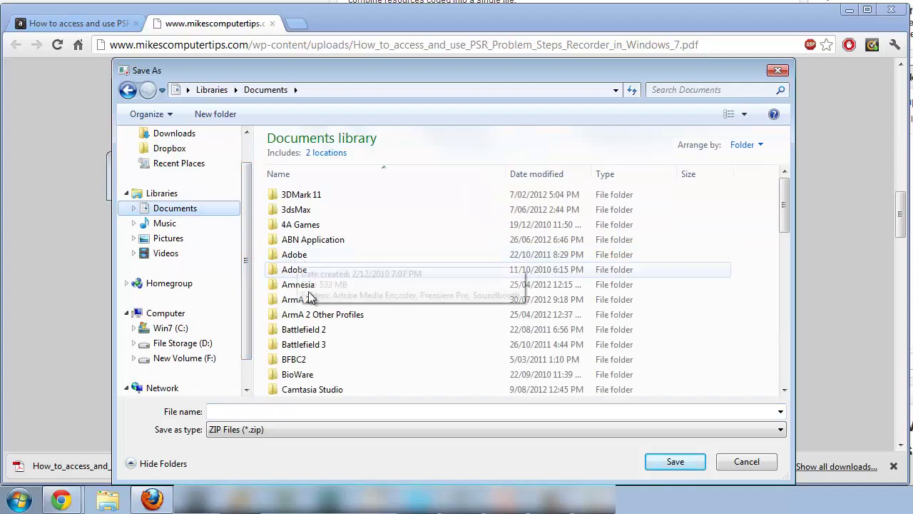
left_click(361, 412)
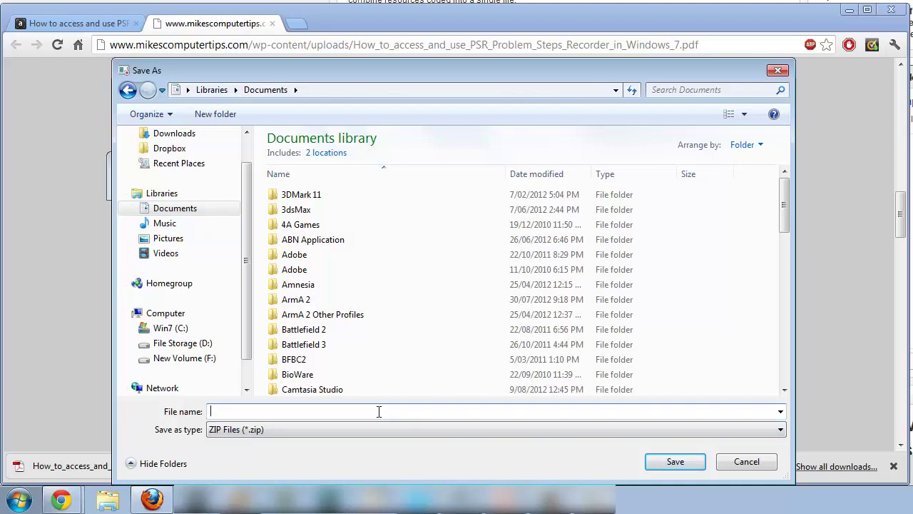
type("download")
type("_pdf")
left_click(666, 460)
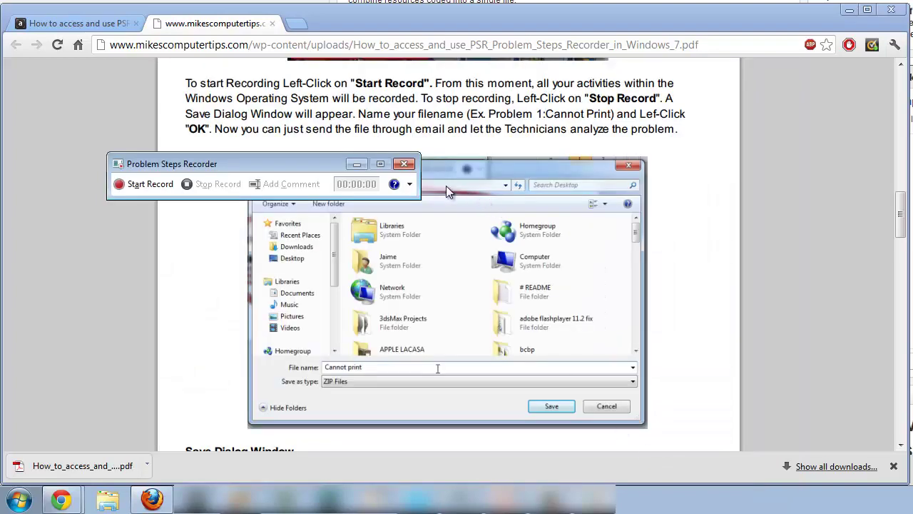
Move the recorder window aside and scroll the PDF to the Congratulations section
left_click_drag(285, 163, 363, 116)
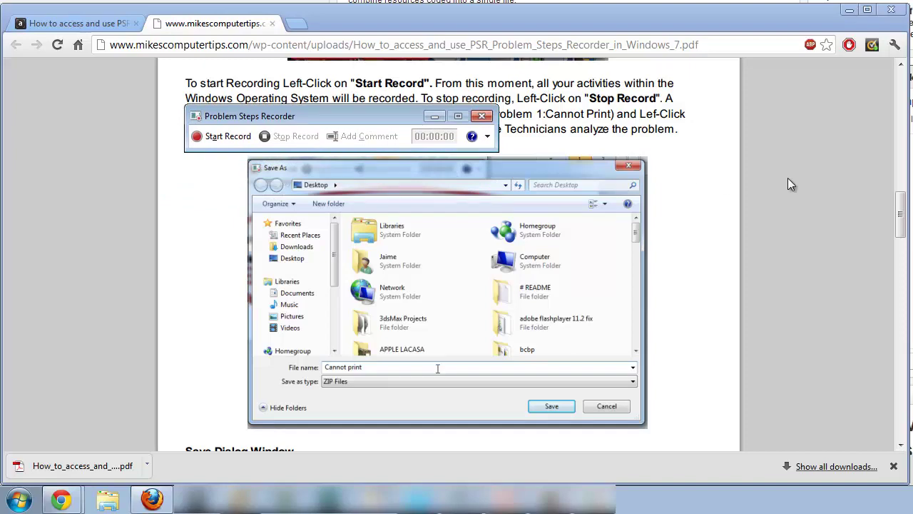
left_click(709, 184)
scroll(709, 184, "down", 4)
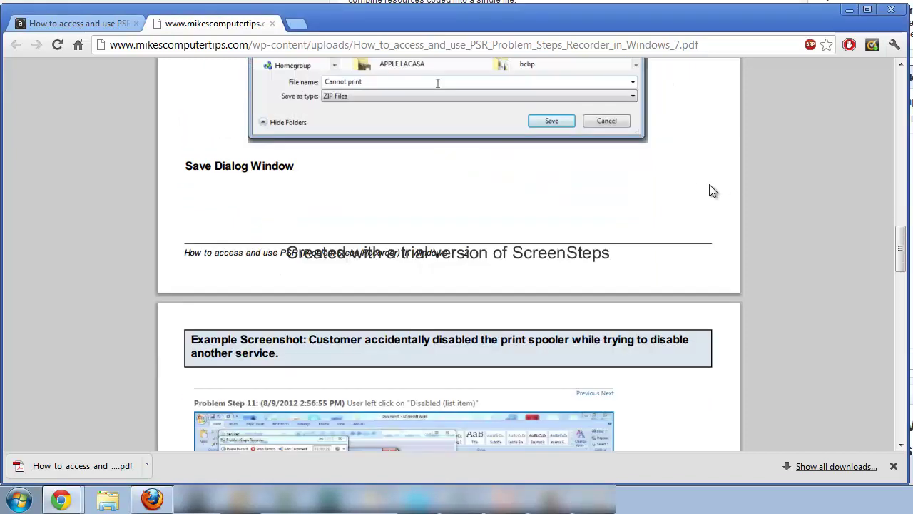
scroll(710, 187, "down", 3)
scroll(709, 184, "down", 5)
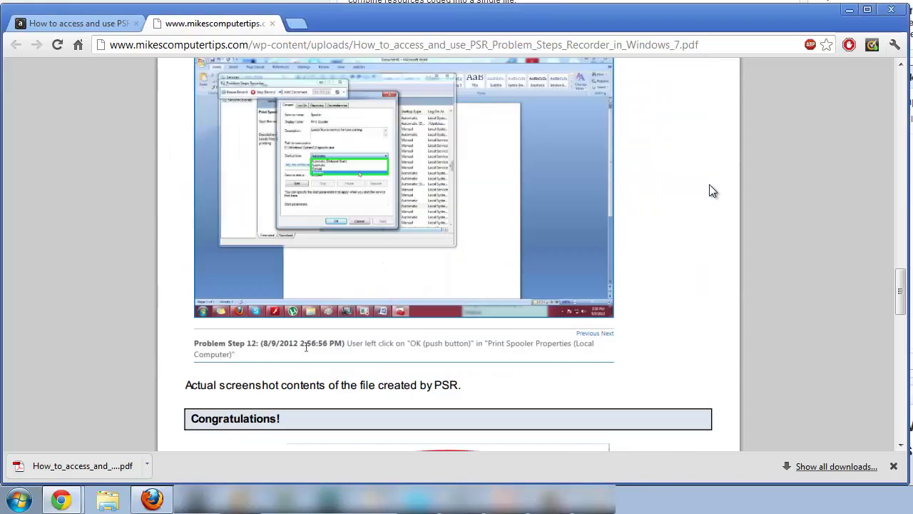
scroll(709, 187, "down", 3)
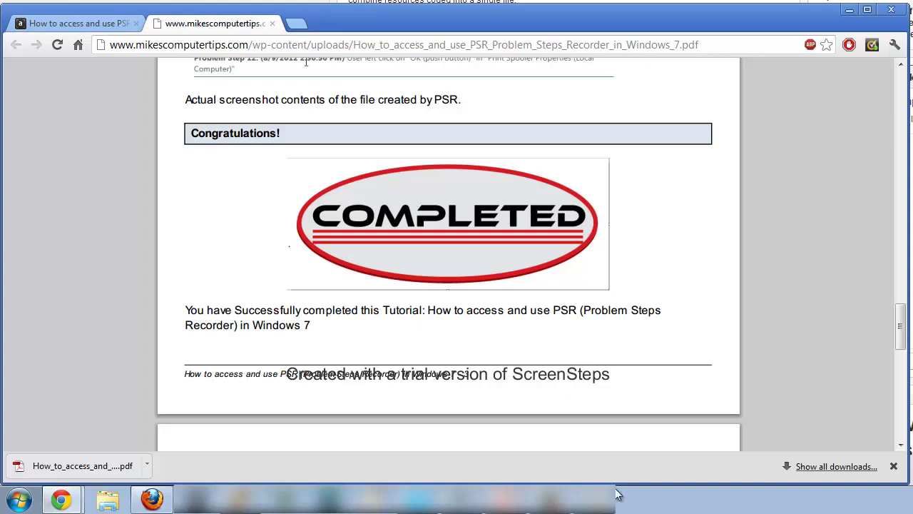